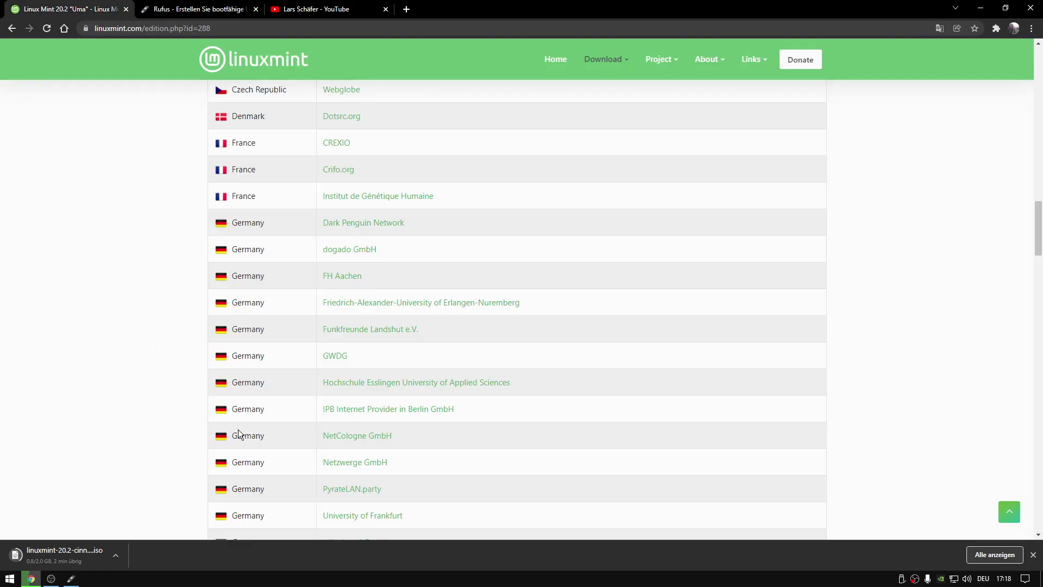
Open the full download list and clear all finished entries from it
{"action": "left_click", "coordinate": [995, 554]}
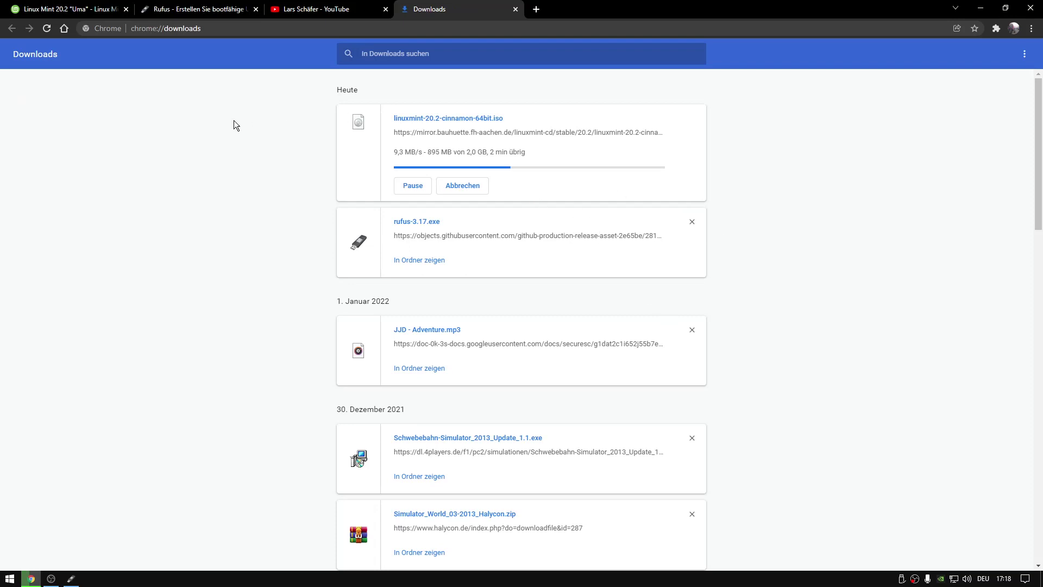
{"action": "left_click", "coordinate": [1024, 54]}
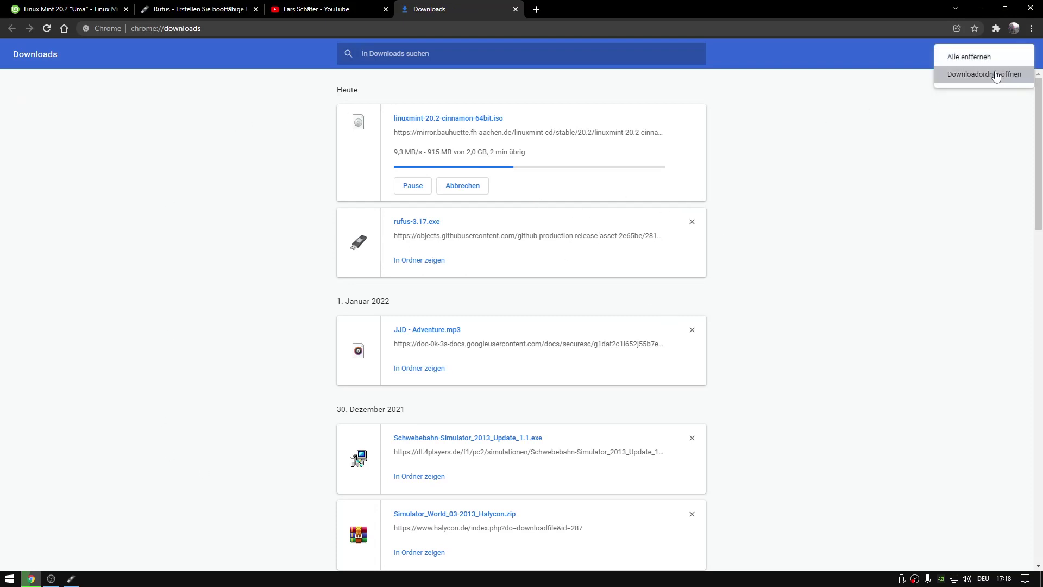
{"action": "left_click", "coordinate": [974, 60]}
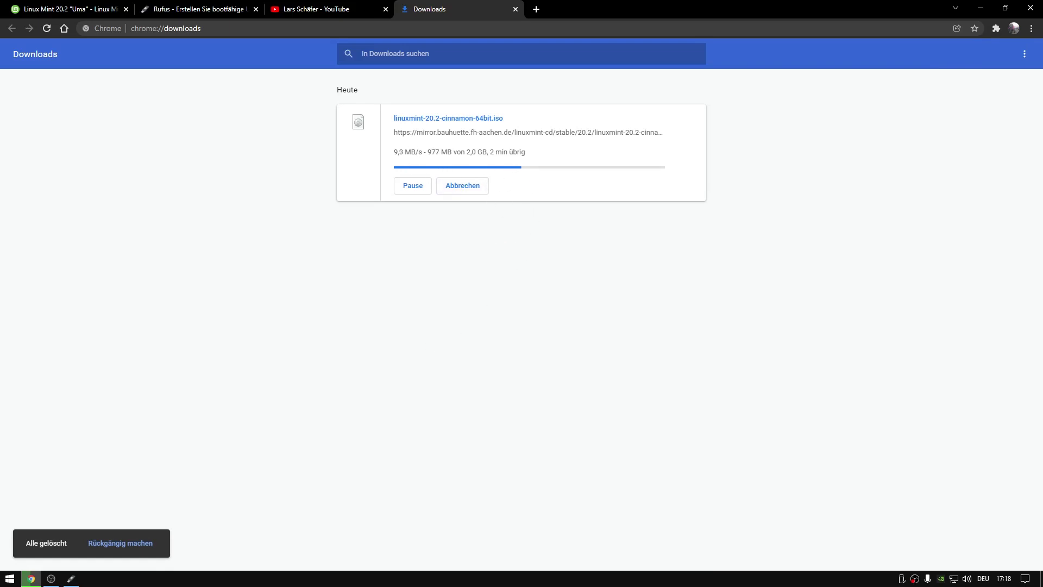
Revisit the Linux Mint and Rufus pages and check the download progress of linuxmint-20.2-cinnamon-64bit.iso
{"action": "key", "text": "ctrl+1"}
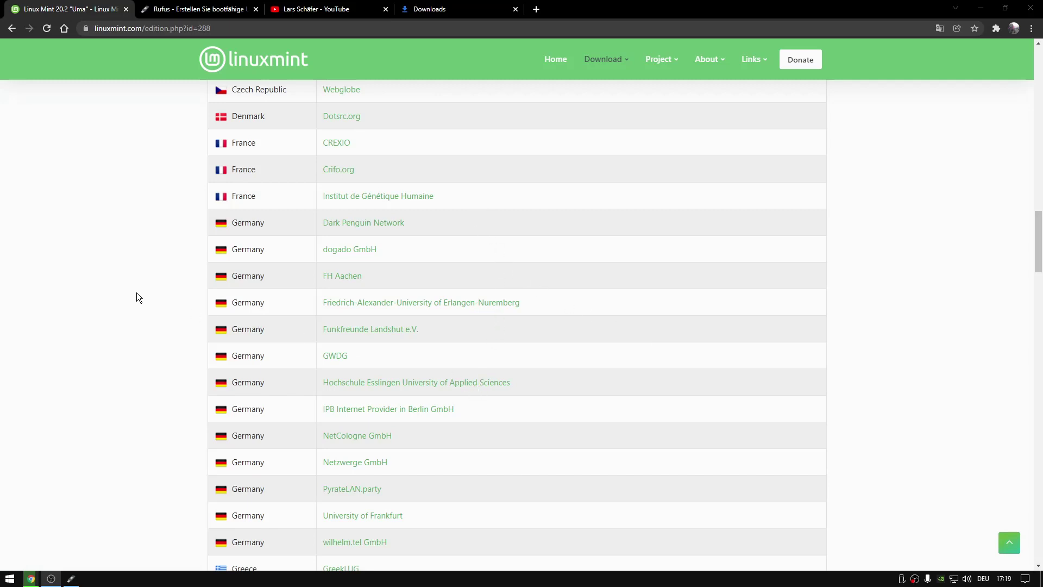
{"action": "key", "text": "ctrl+plus"}
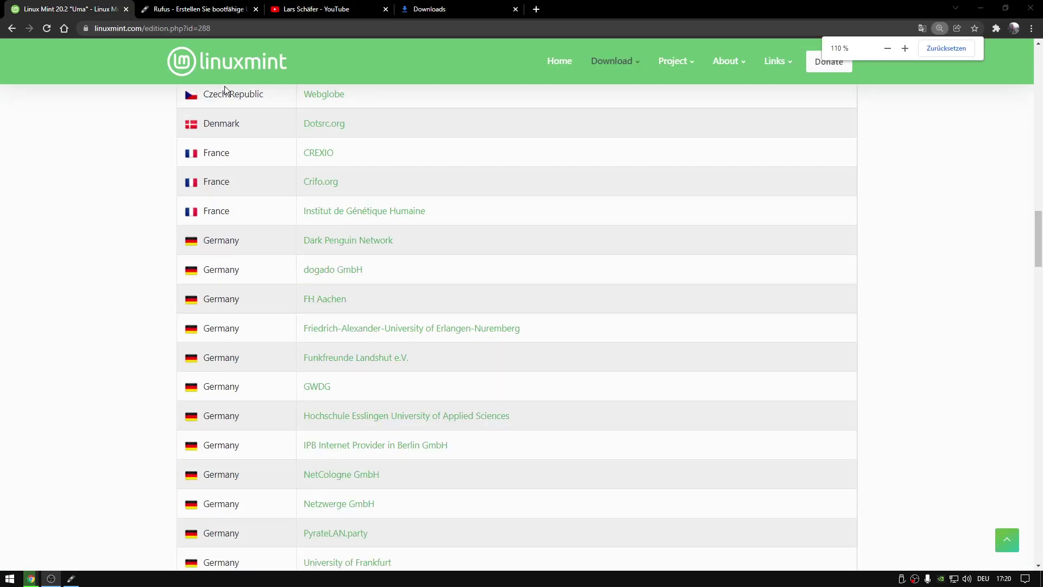
{"action": "left_click", "coordinate": [219, 7]}
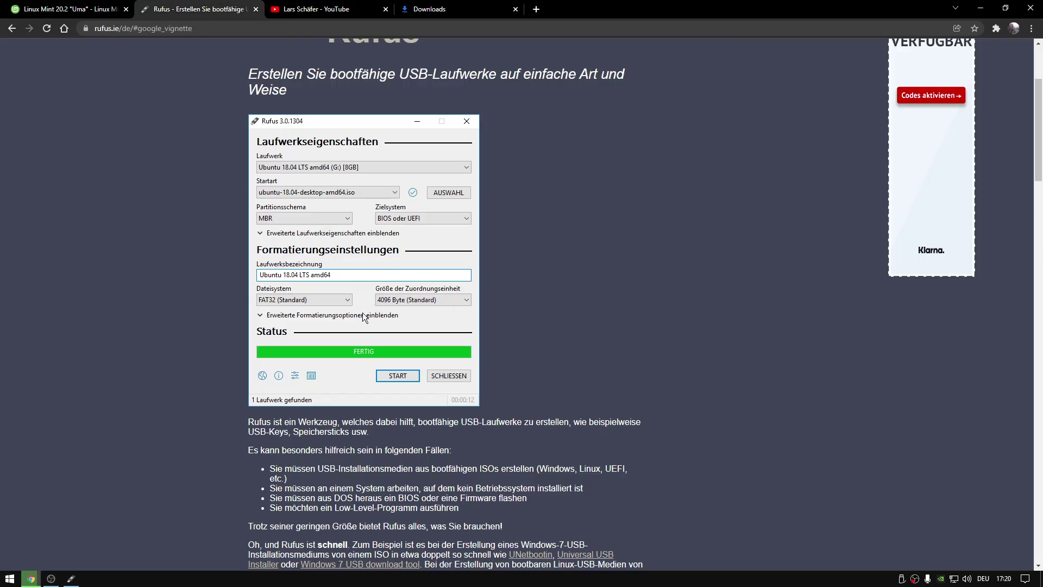
{"action": "key", "text": "ctrl+shift+Tab"}
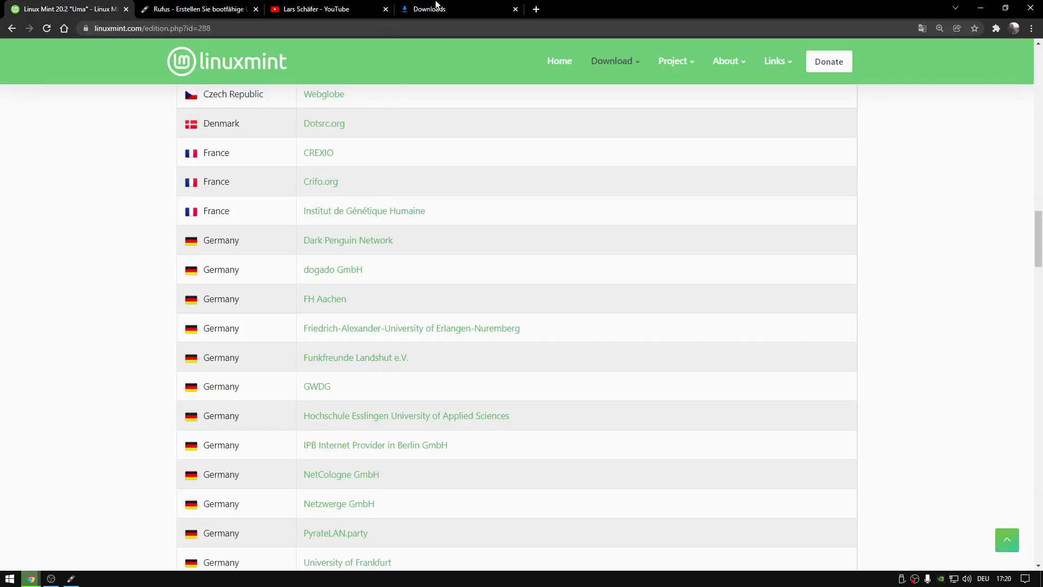
{"action": "left_click", "coordinate": [436, 4]}
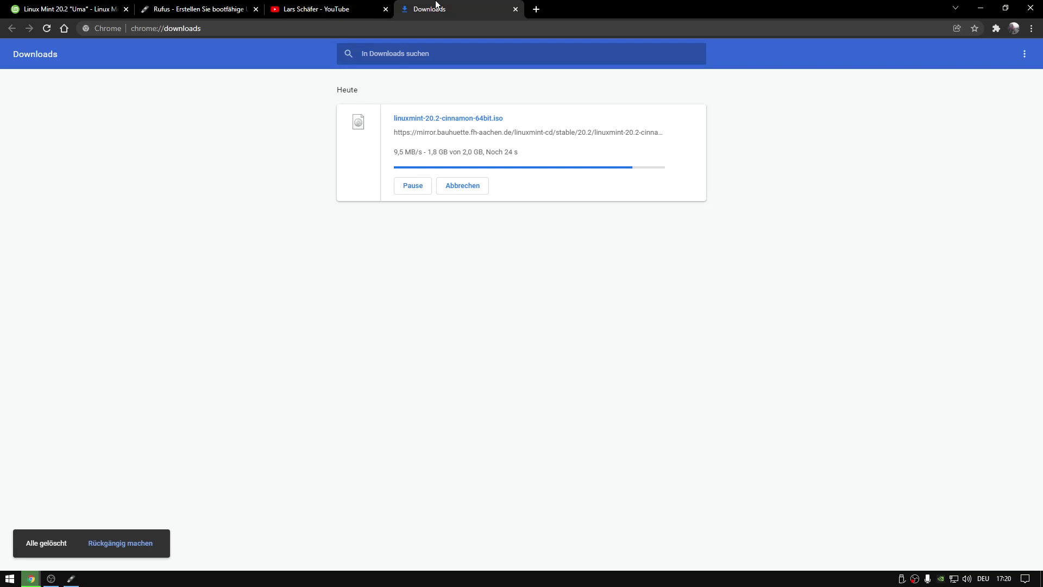
Switch to Rufus, inspect the selected drive, and minimize its window while the ISO is downloading
{"action": "left_click", "coordinate": [70, 579]}
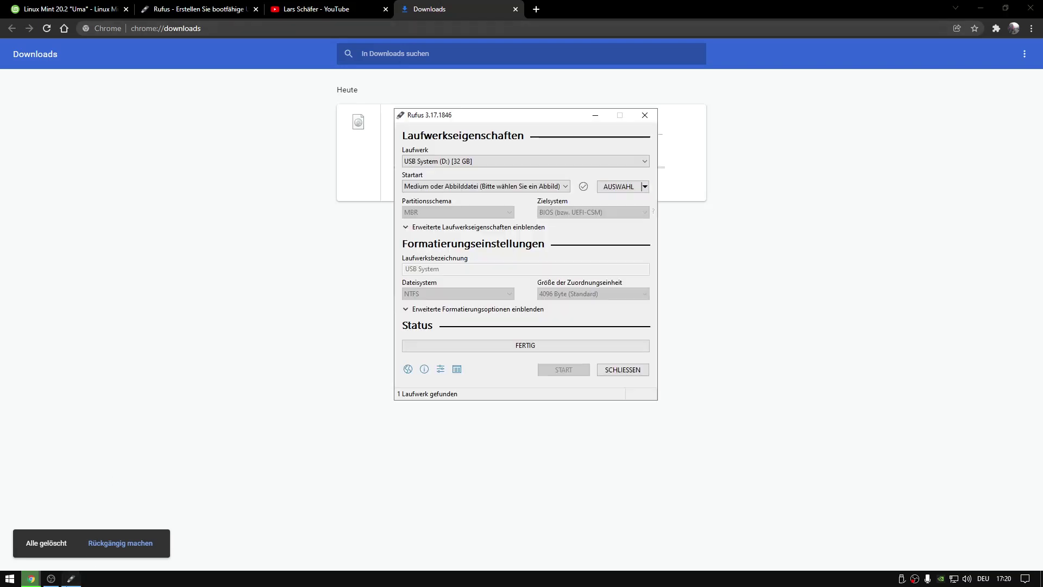
{"action": "left_click_drag", "start_coordinate": [452, 115], "coordinate": [494, 127]}
{"action": "left_click", "coordinate": [507, 177]}
{"action": "left_click", "coordinate": [507, 179]}
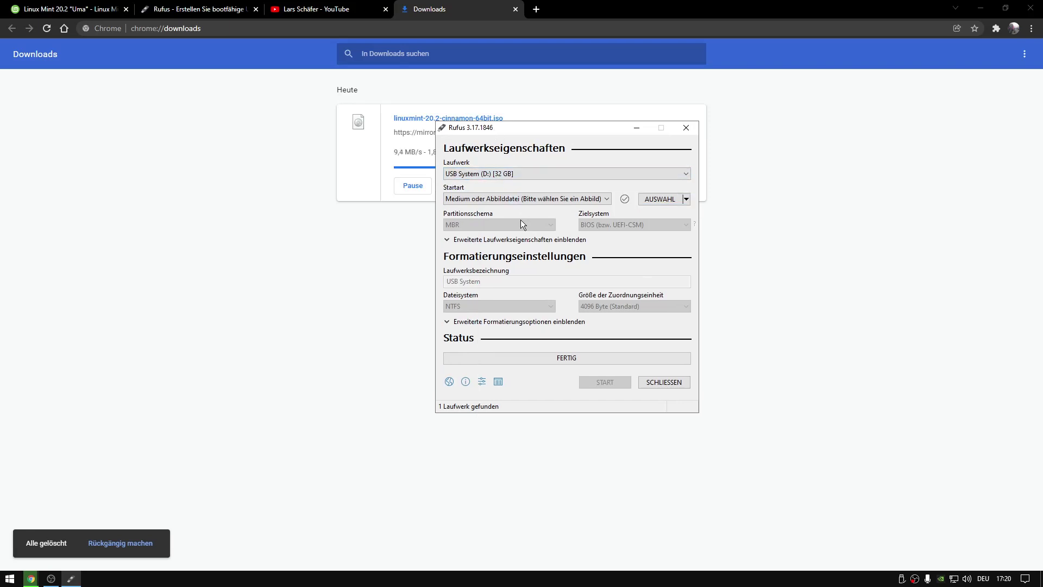
{"action": "left_click", "coordinate": [636, 129]}
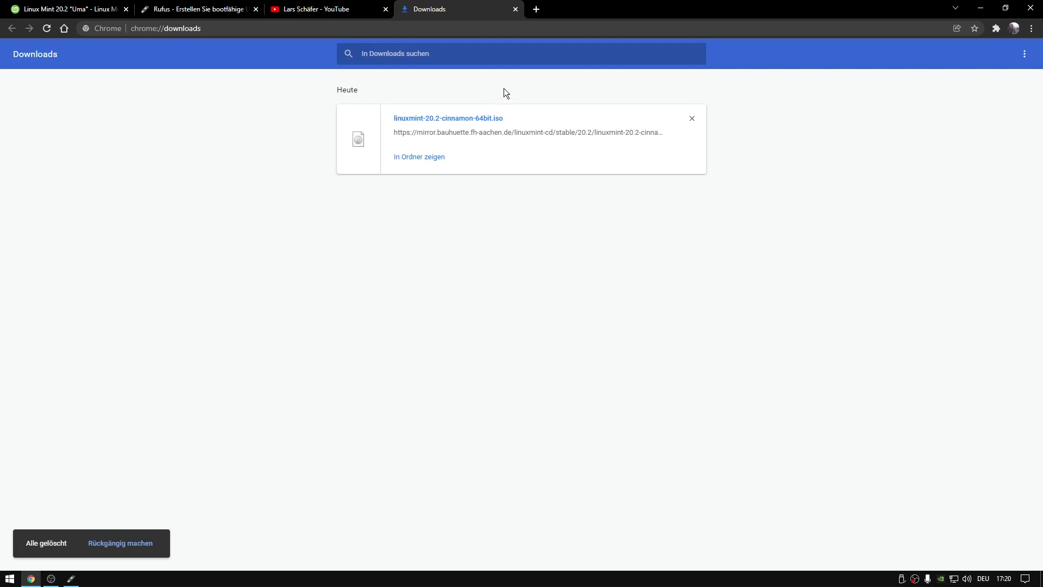
Minimize the browser and bring the Rufus window up over the desktop
{"action": "mouse_move", "coordinate": [610, 7]}
{"action": "left_mouse_down"}
{"action": "mouse_move", "coordinate": [623, 7]}
{"action": "mouse_move", "coordinate": [614, 3]}
{"action": "left_mouse_up"}
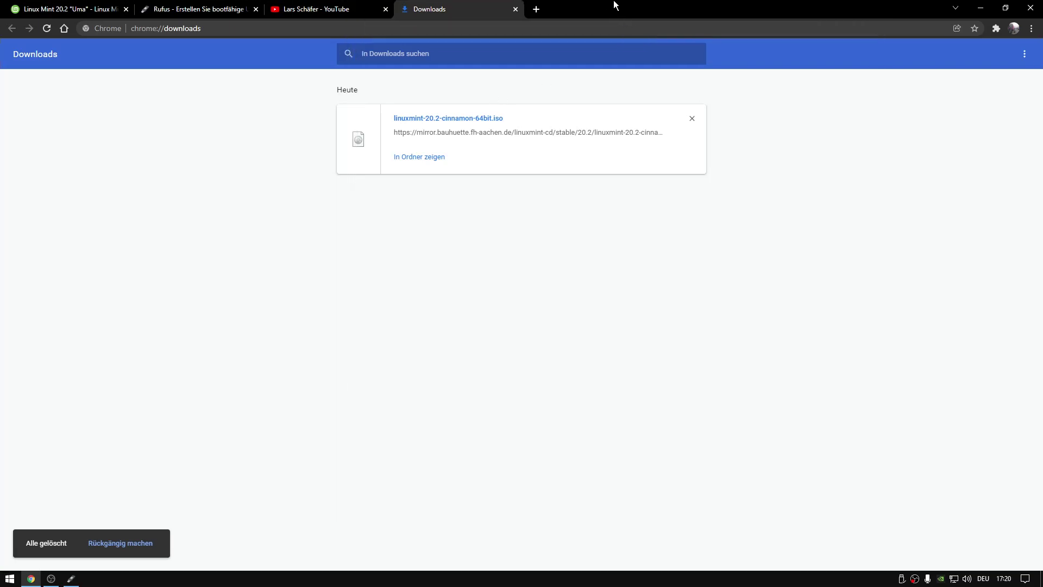
{"action": "left_click", "coordinate": [977, 7]}
{"action": "left_click", "coordinate": [71, 578]}
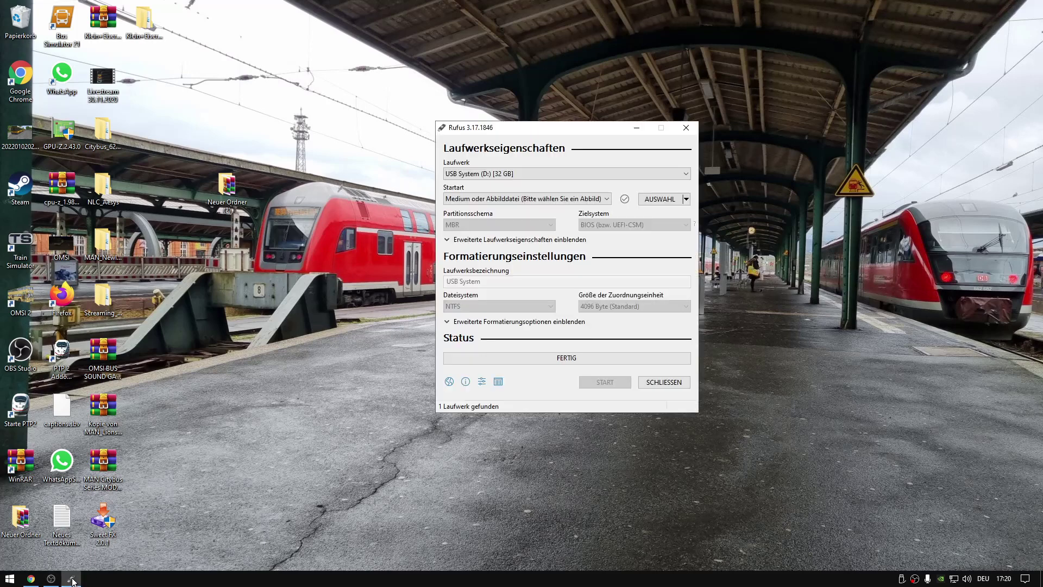
{"action": "left_click_drag", "start_coordinate": [545, 132], "coordinate": [532, 156]}
Check the available drives in Rufus, keeping USB System (D:) [32 GB] as the target
{"action": "left_click", "coordinate": [527, 207]}
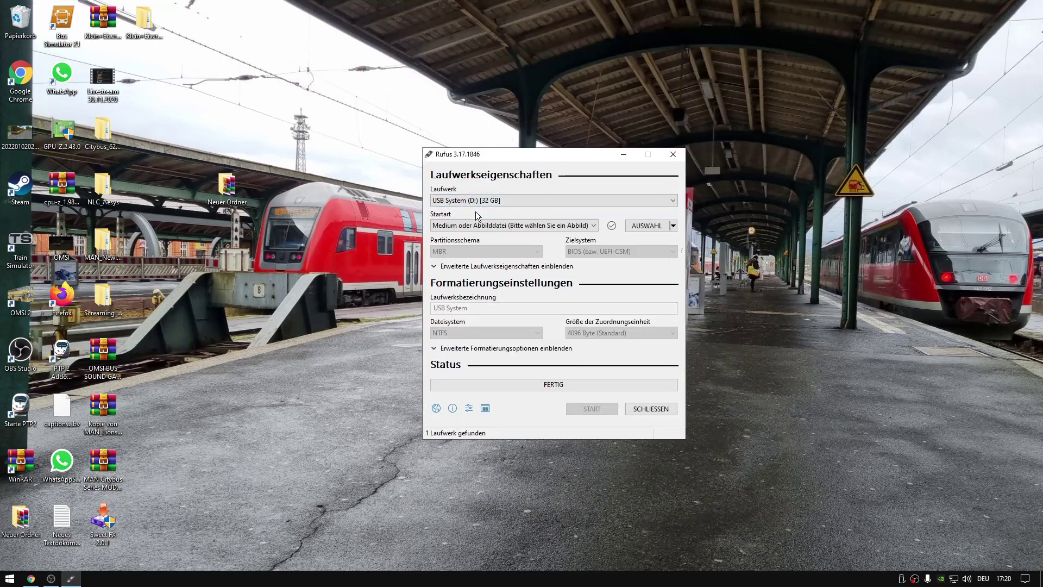
{"action": "left_click", "coordinate": [530, 201]}
{"action": "left_click", "coordinate": [533, 201]}
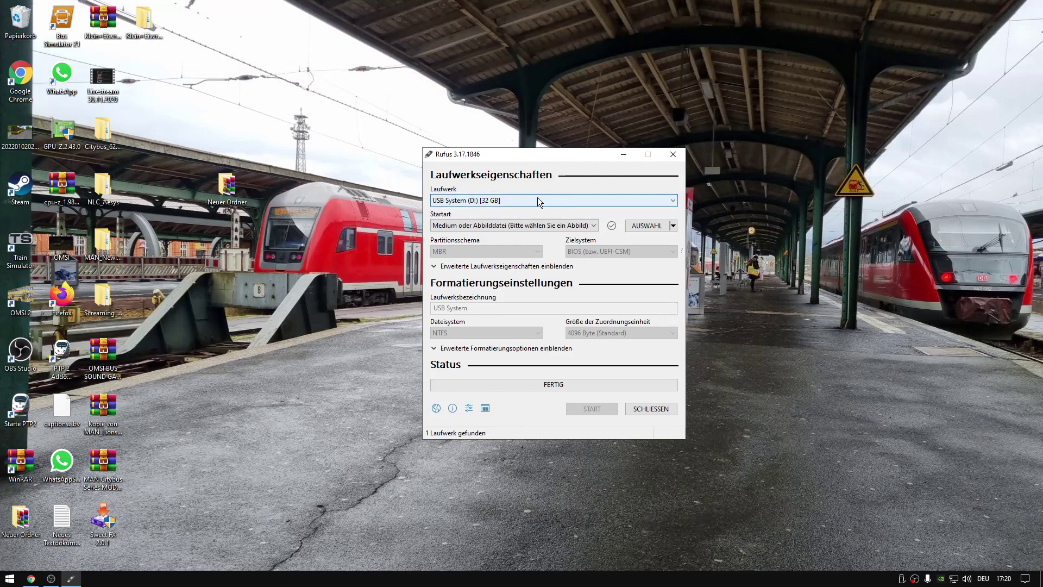
{"action": "left_click", "coordinate": [515, 201]}
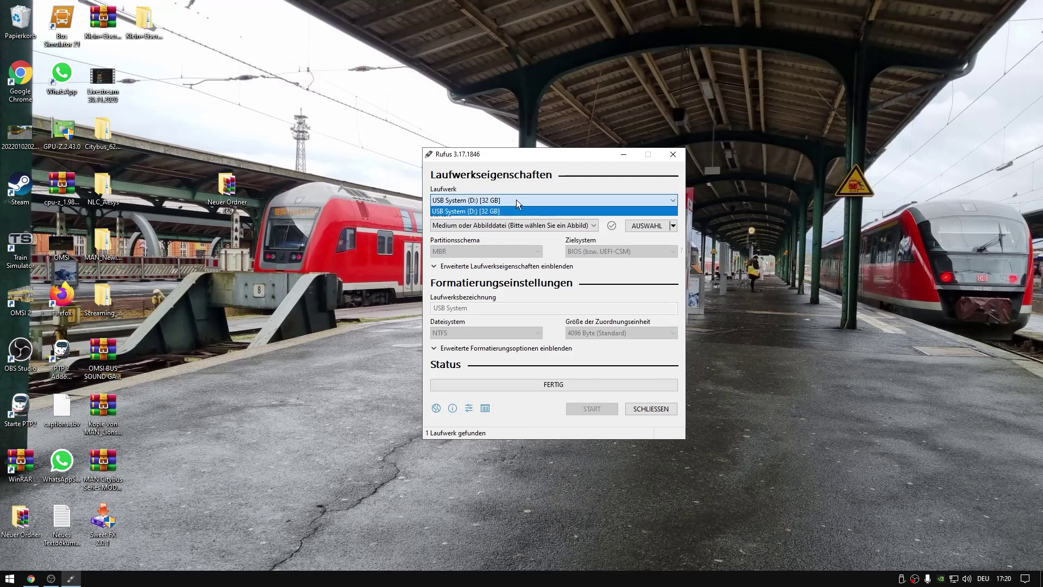
{"action": "left_click", "coordinate": [516, 200]}
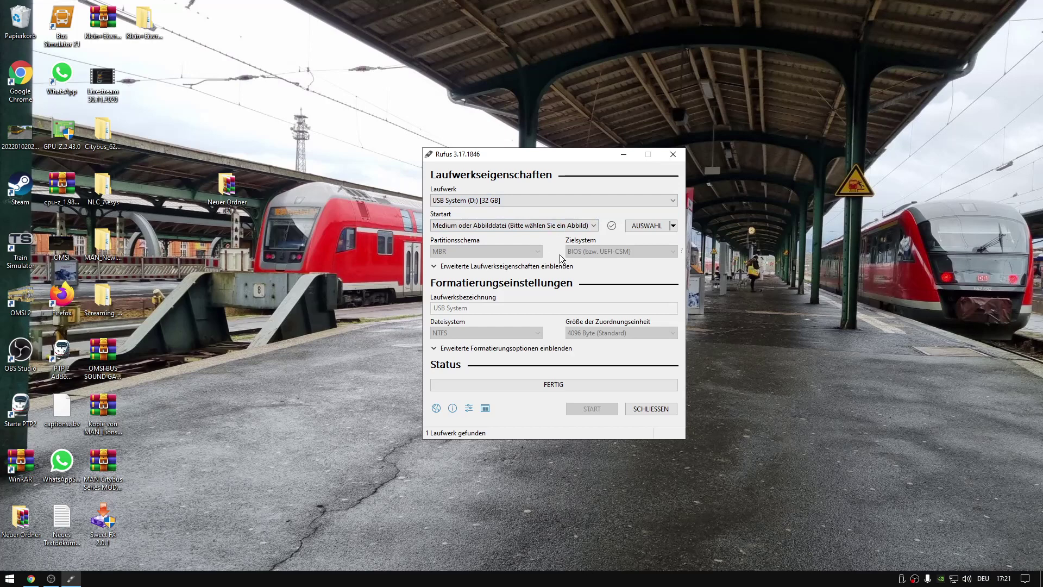
Load linuxmint-20.2-cinnamon-64bit from the Downloads folder as the boot image
{"action": "left_click", "coordinate": [643, 227]}
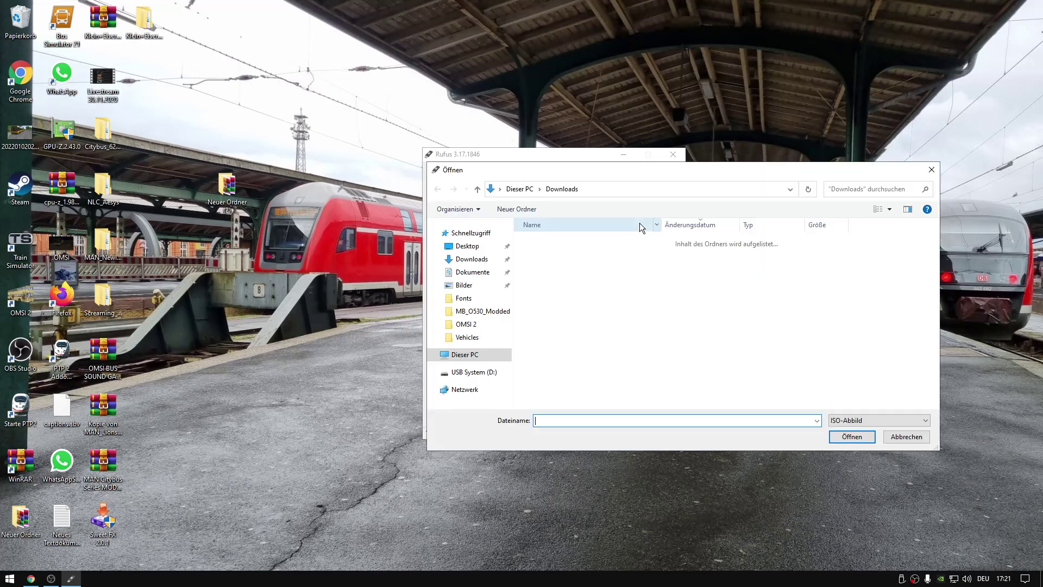
{"action": "left_click", "coordinate": [627, 255]}
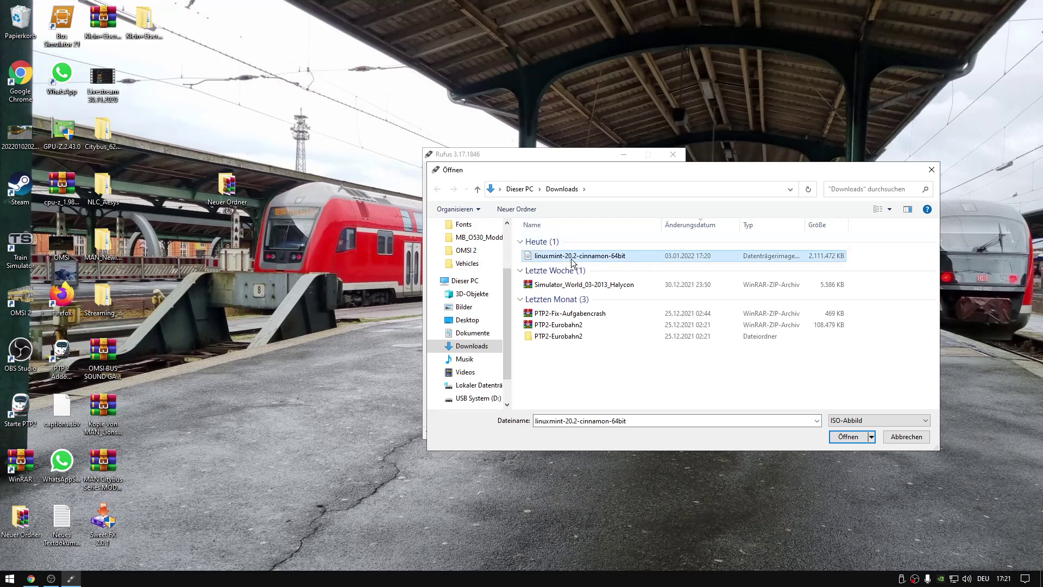
{"action": "left_click", "coordinate": [848, 437]}
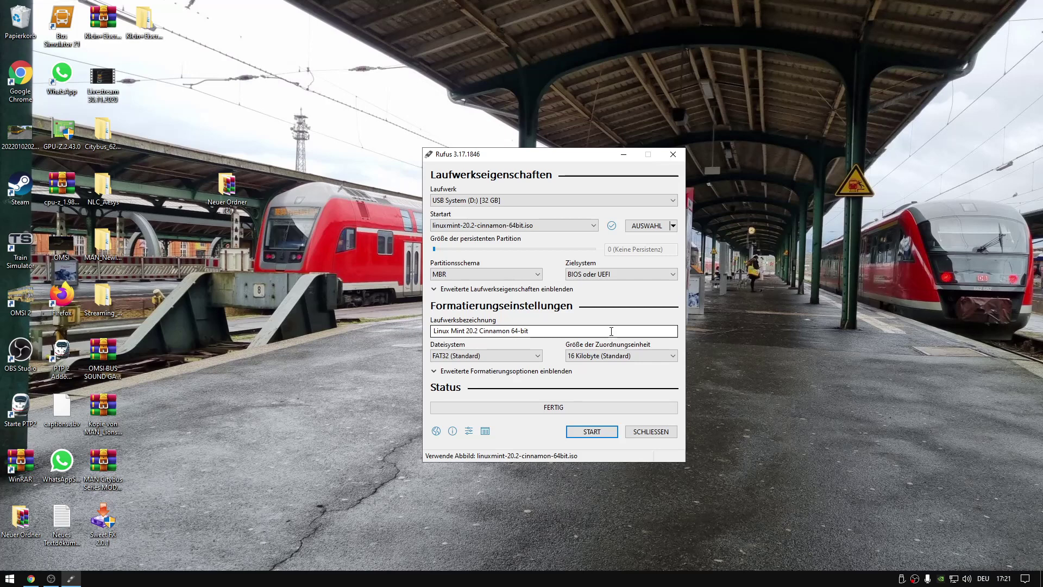
Look through the allocation unit sizes and set the file system to NTFS
{"action": "left_click", "coordinate": [621, 356]}
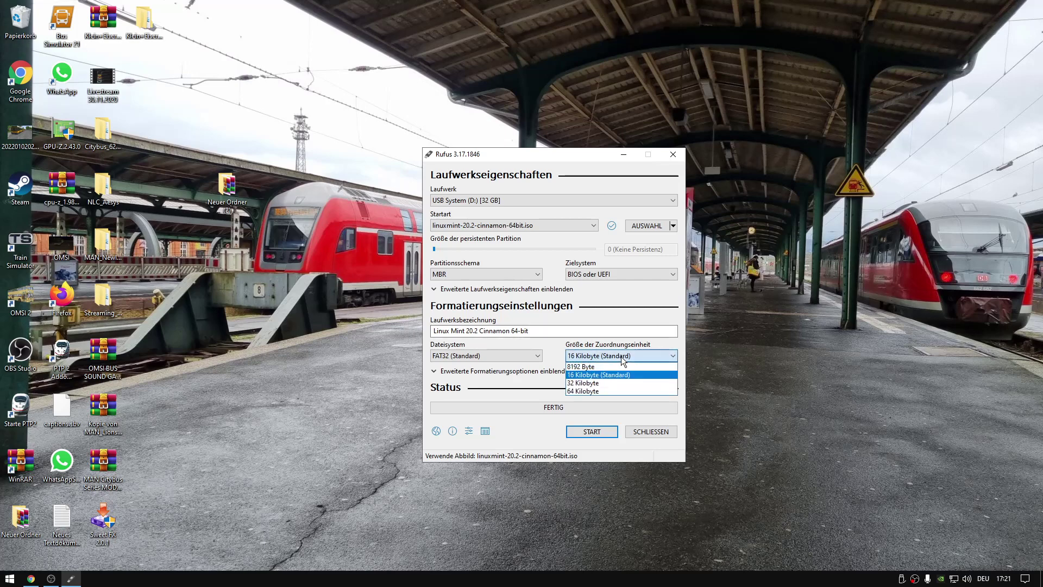
{"action": "left_click", "coordinate": [621, 356]}
{"action": "left_click", "coordinate": [500, 356]}
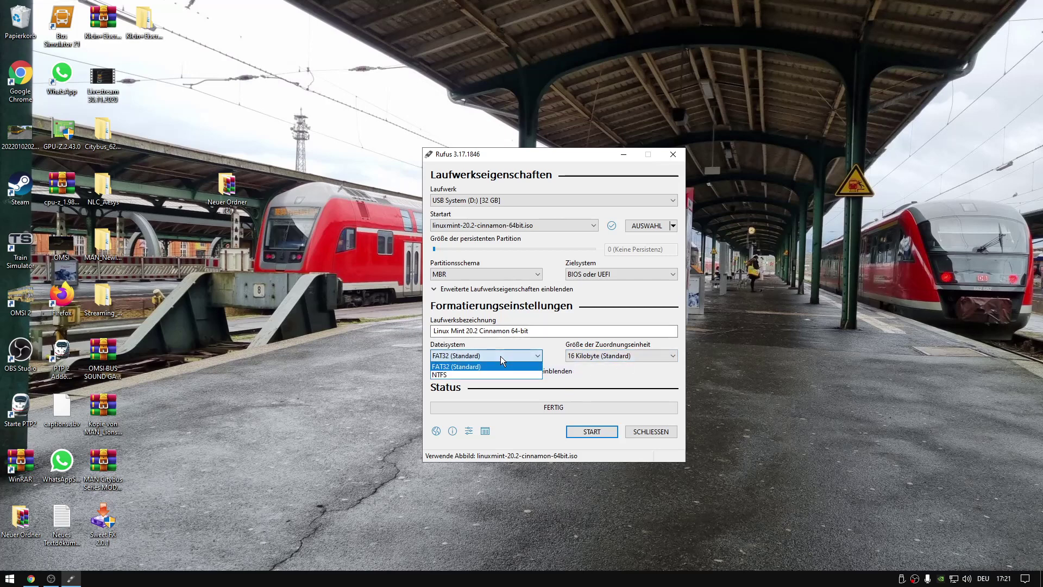
{"action": "left_click", "coordinate": [454, 375]}
Examine the allocation unit, target system and partition scheme choices without changing them, and expand the advanced formatting options
{"action": "left_click", "coordinate": [631, 359]}
{"action": "left_click", "coordinate": [631, 358]}
{"action": "left_click", "coordinate": [603, 277]}
{"action": "left_click", "coordinate": [603, 277]}
{"action": "left_click", "coordinate": [501, 281]}
{"action": "left_click", "coordinate": [511, 276]}
{"action": "left_click", "coordinate": [513, 276]}
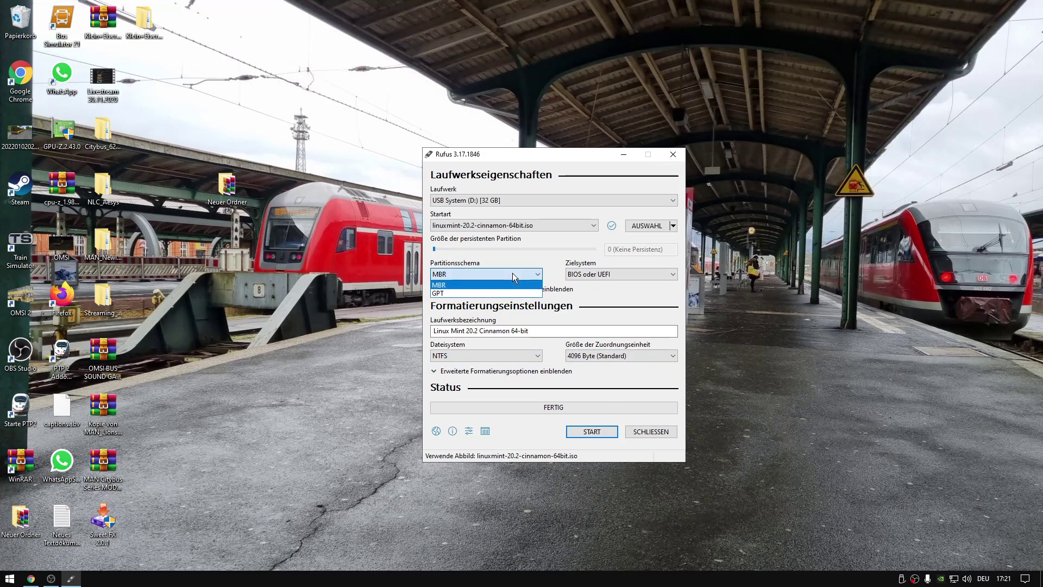
{"action": "left_click", "coordinate": [612, 279]}
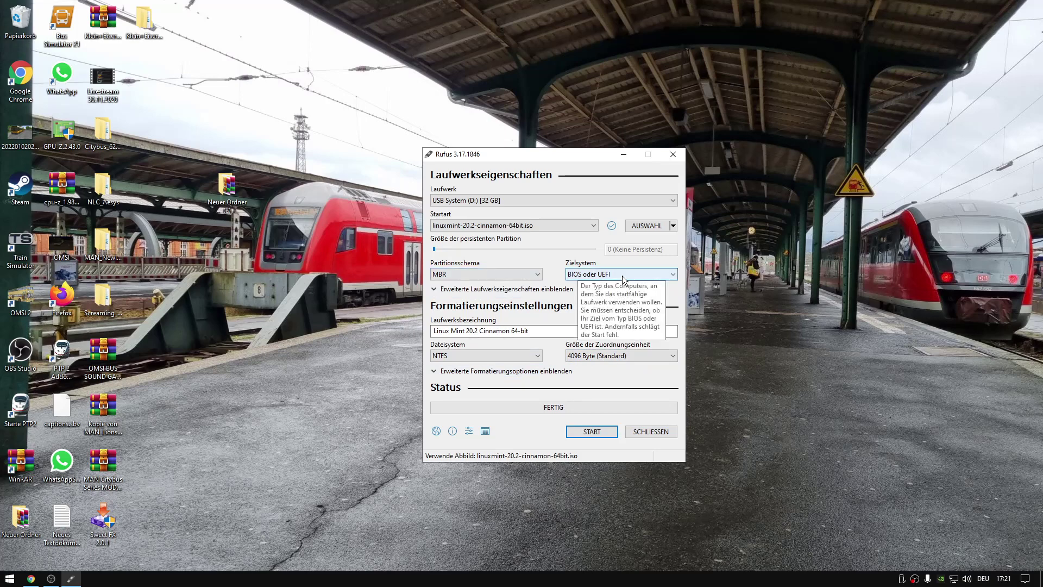
{"action": "left_click", "coordinate": [523, 374]}
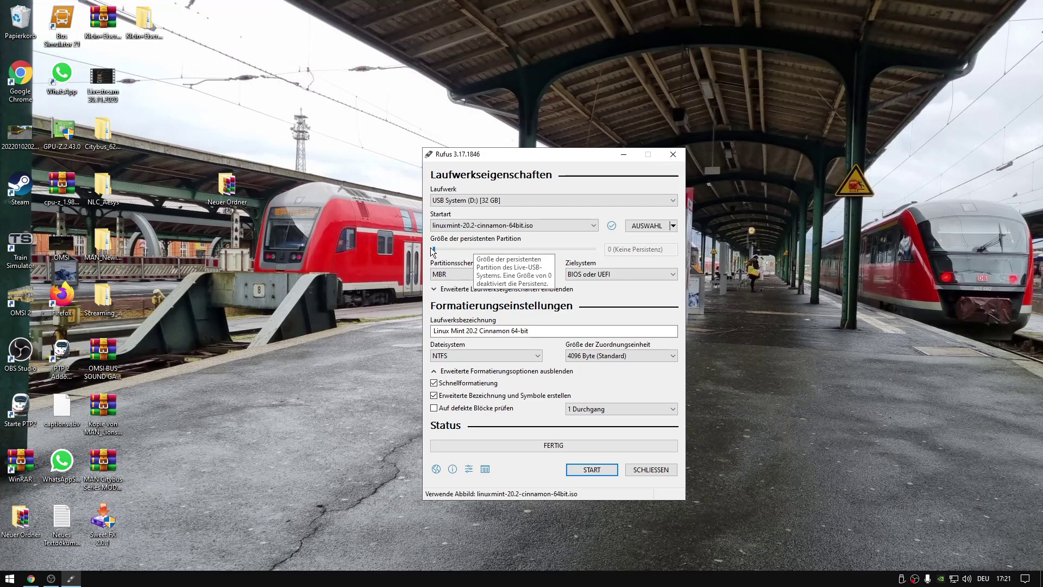
{"action": "left_click", "coordinate": [603, 471]}
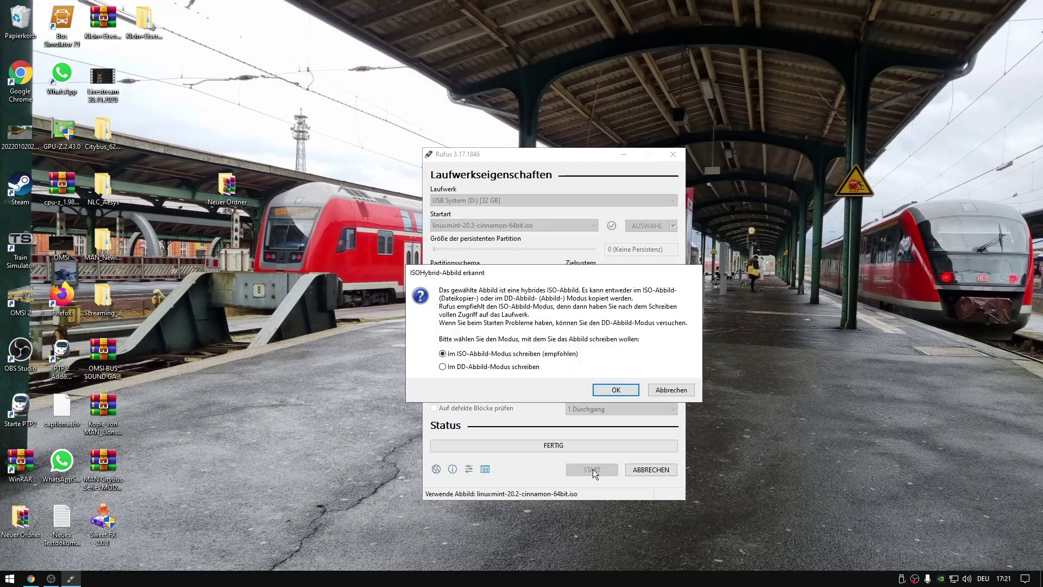
{"action": "left_click_drag", "start_coordinate": [521, 270], "coordinate": [572, 184]}
{"action": "left_click", "coordinate": [734, 307]}
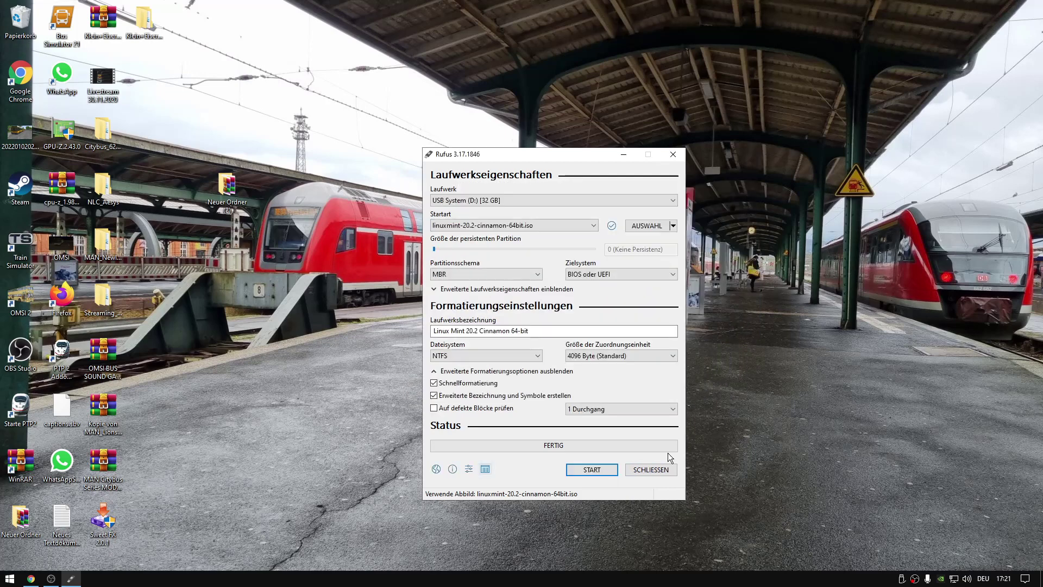
Start writing the image in the recommended ISO image mode, accepting the Syslinux file download and the erasure of the USB drive
{"action": "left_click", "coordinate": [615, 469]}
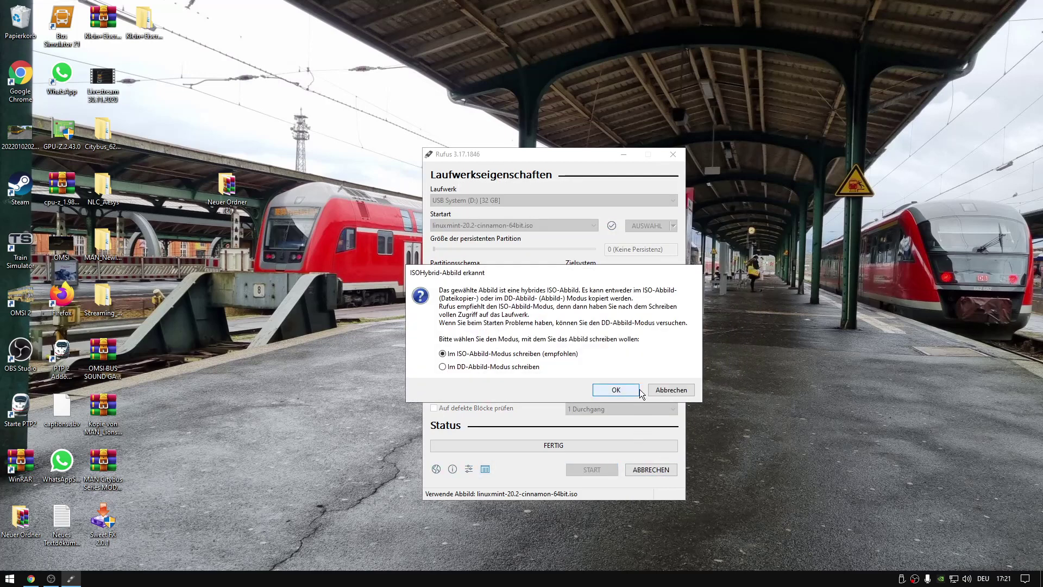
{"action": "left_click_drag", "start_coordinate": [558, 272], "coordinate": [634, 195]}
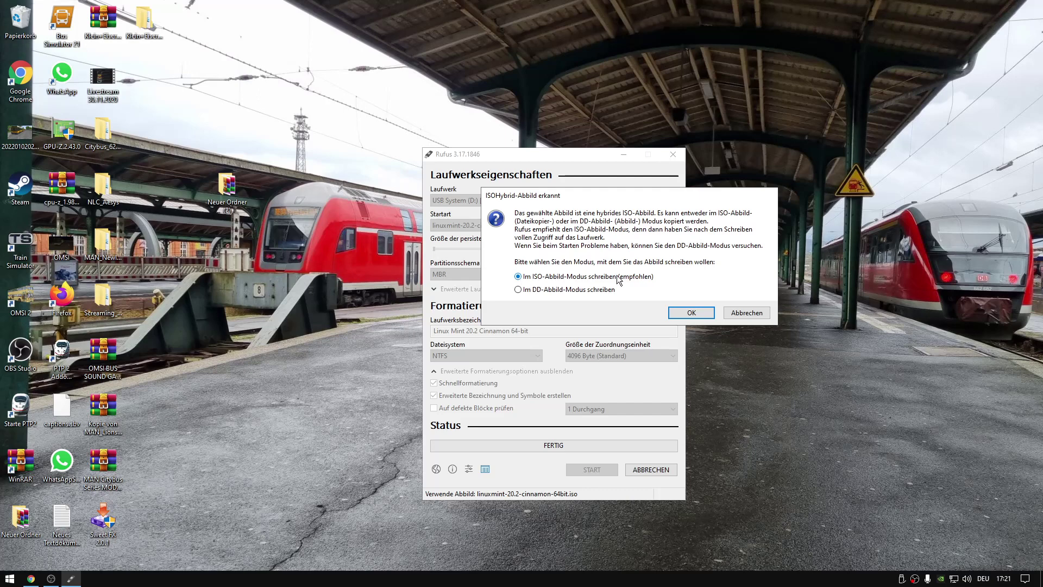
{"action": "left_click", "coordinate": [700, 313]}
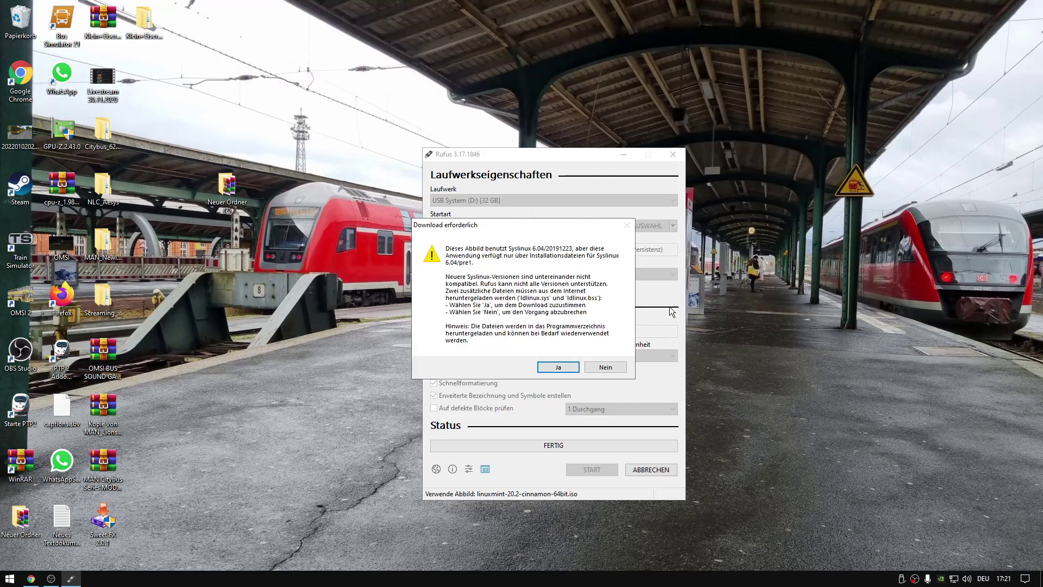
{"action": "left_click", "coordinate": [560, 366]}
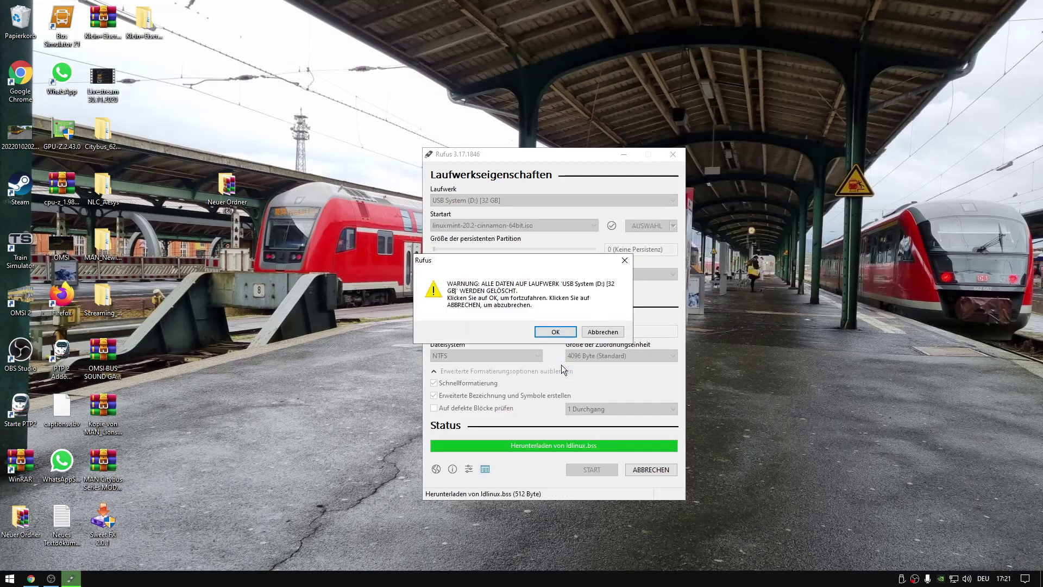
{"action": "left_click", "coordinate": [559, 336]}
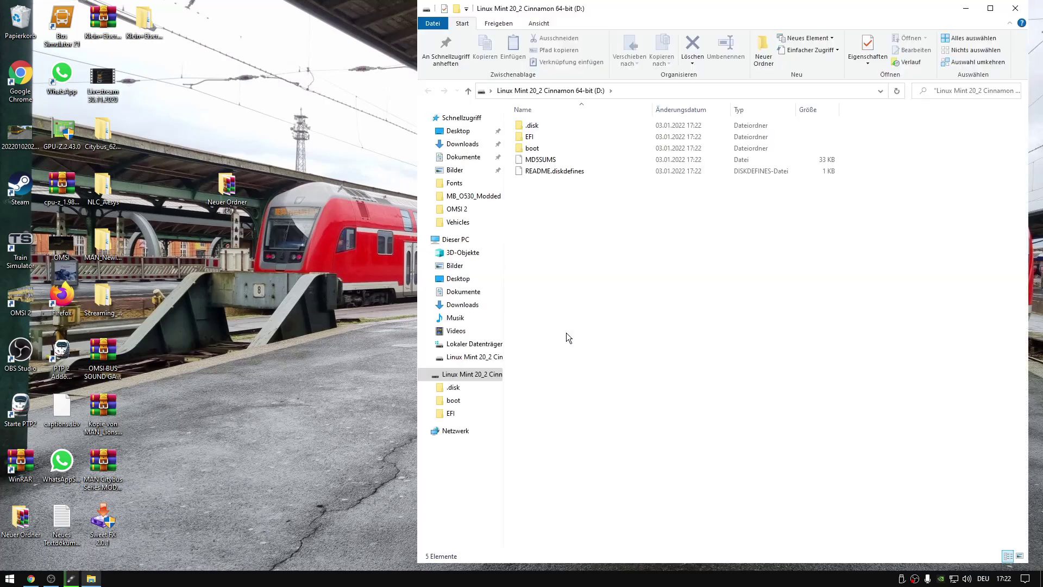
Close the file window for the new Linux Mint drive and reposition the Rufus window on the desktop
{"action": "left_click", "coordinate": [1017, 9]}
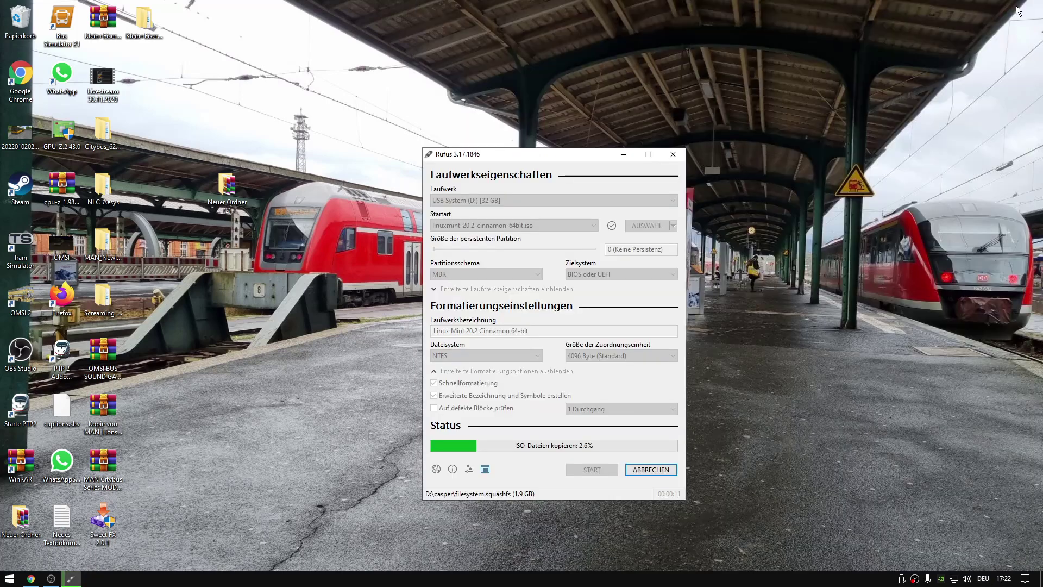
{"action": "left_click_drag", "start_coordinate": [538, 155], "coordinate": [547, 71]}
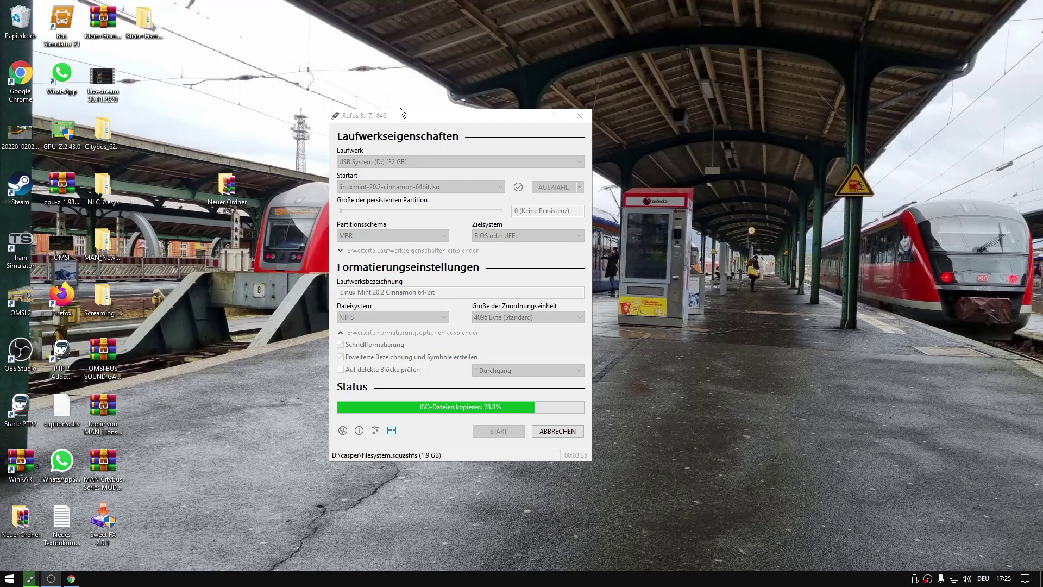
{"action": "left_click_drag", "start_coordinate": [384, 117], "coordinate": [563, 116]}
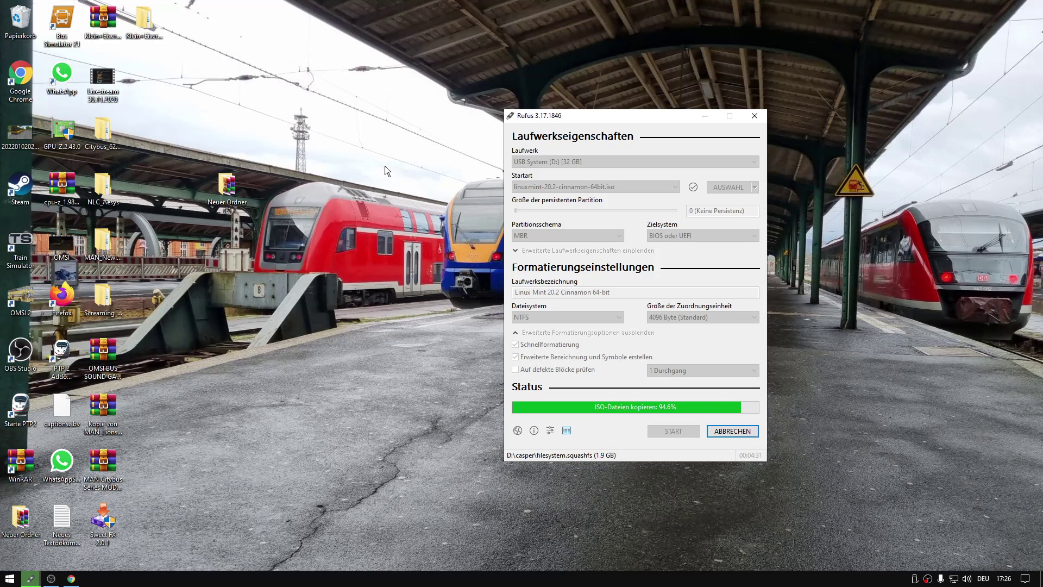
{"action": "left_click_drag", "start_coordinate": [573, 115], "coordinate": [532, 111]}
{"action": "left_click", "coordinate": [331, 230]}
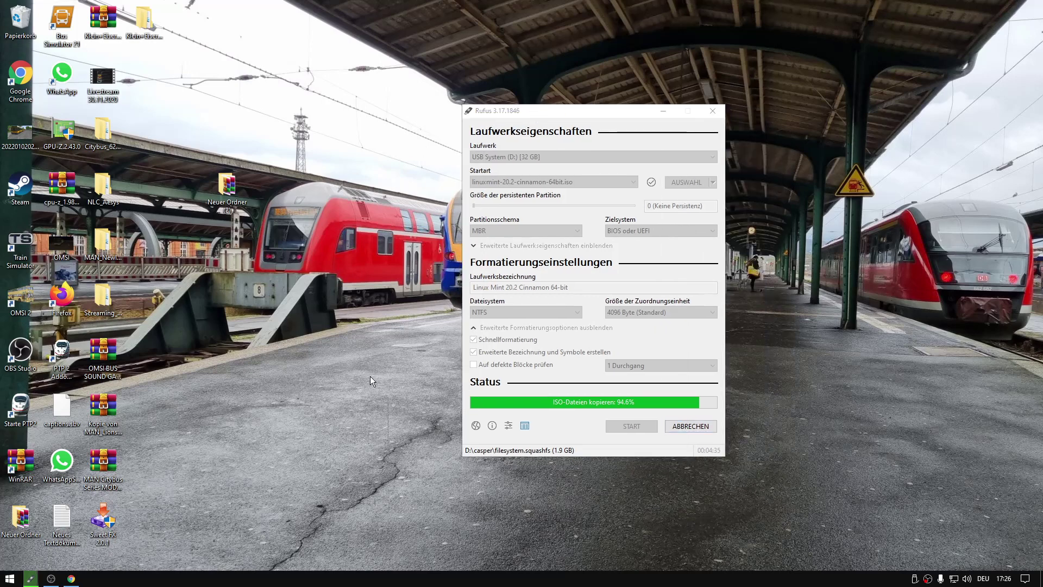
{"action": "left_click", "coordinate": [227, 187]}
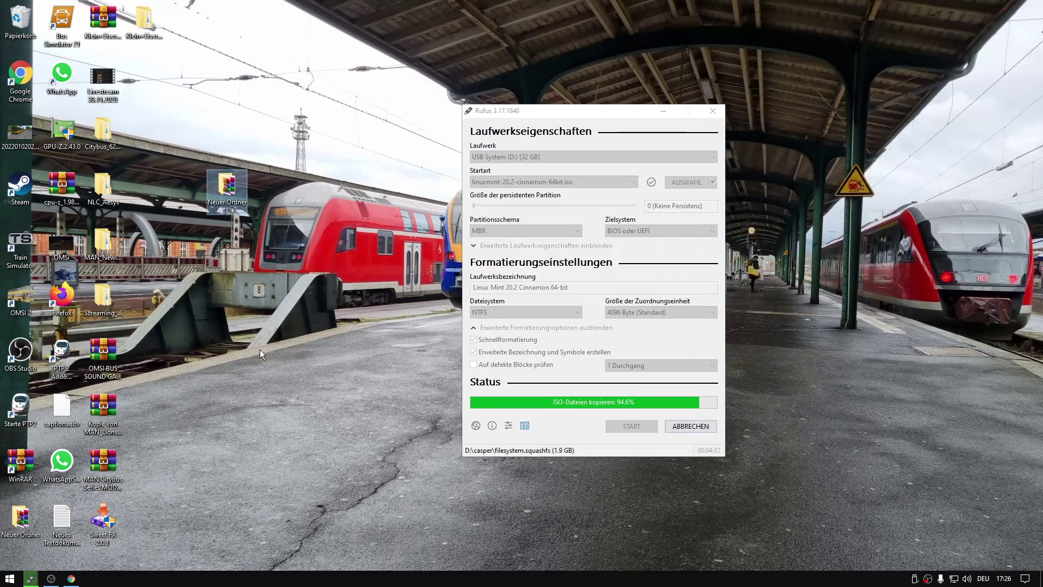
{"action": "left_click_drag", "start_coordinate": [588, 118], "coordinate": [580, 89]}
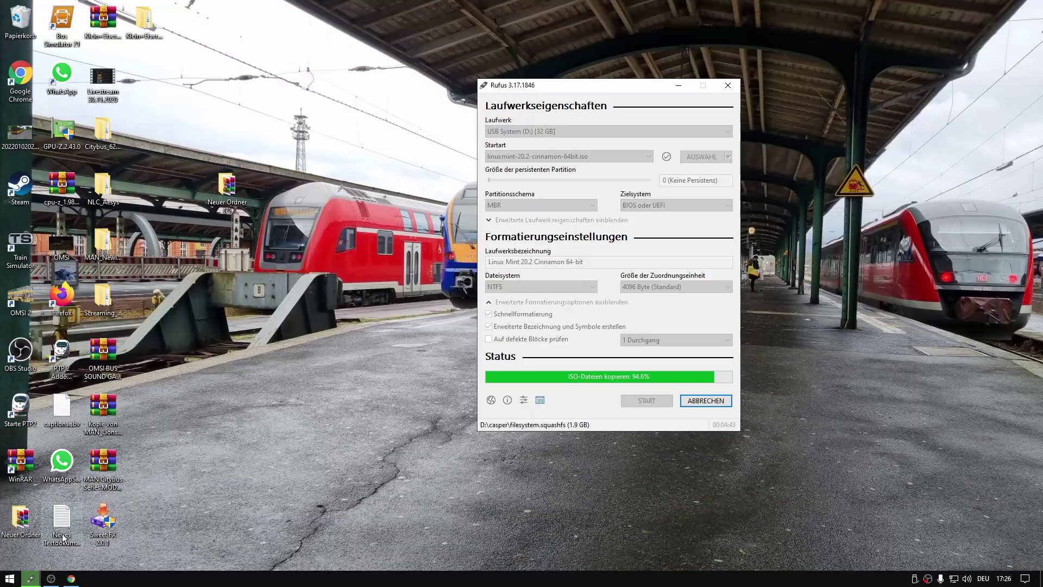
{"action": "left_click", "coordinate": [71, 578]}
{"action": "left_click", "coordinate": [98, 7]}
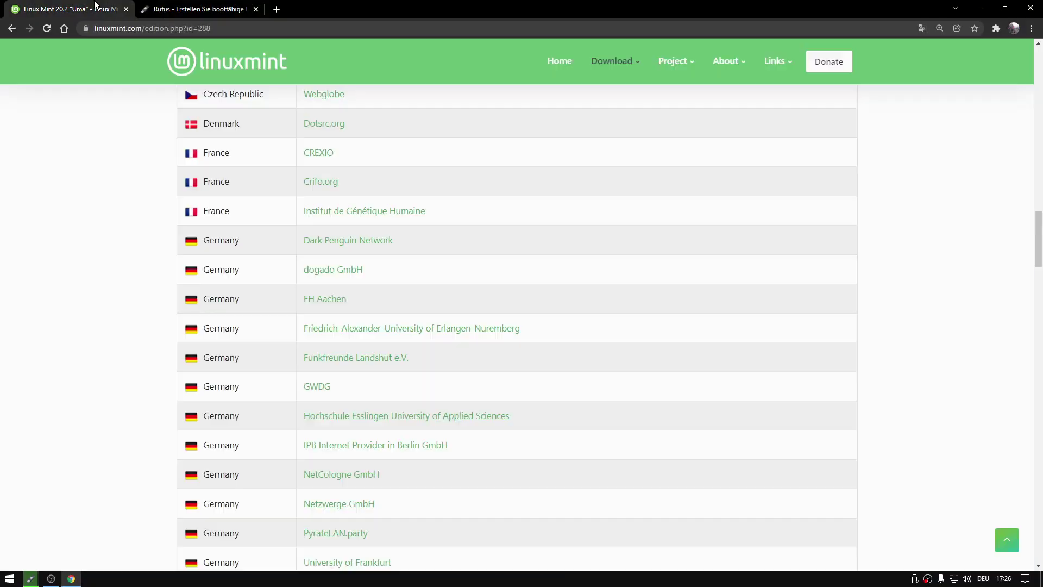
{"action": "left_click", "coordinate": [195, 8]}
{"action": "left_click", "coordinate": [980, 7]}
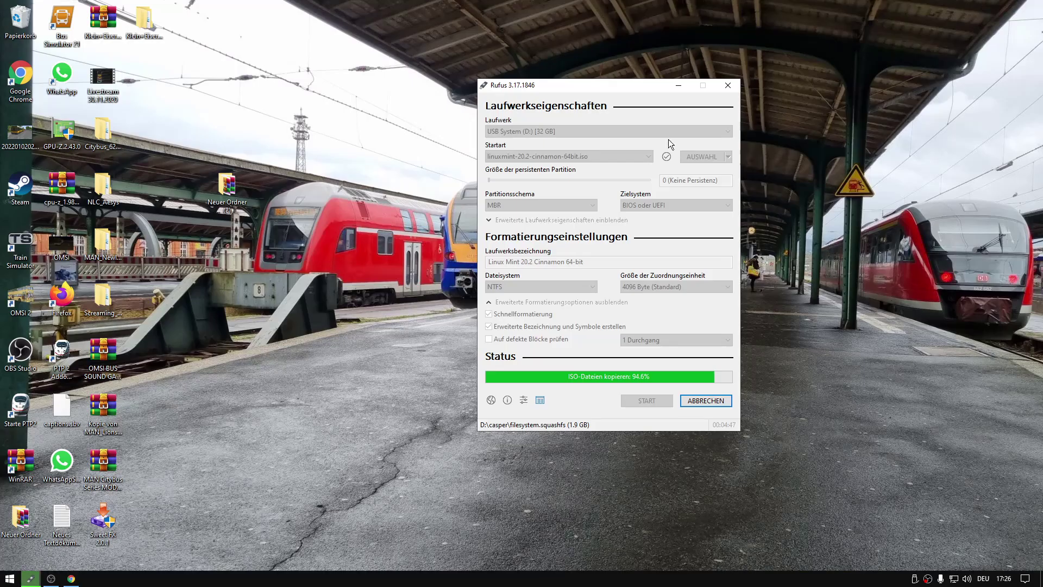
{"action": "left_click_drag", "start_coordinate": [547, 83], "coordinate": [498, 69]}
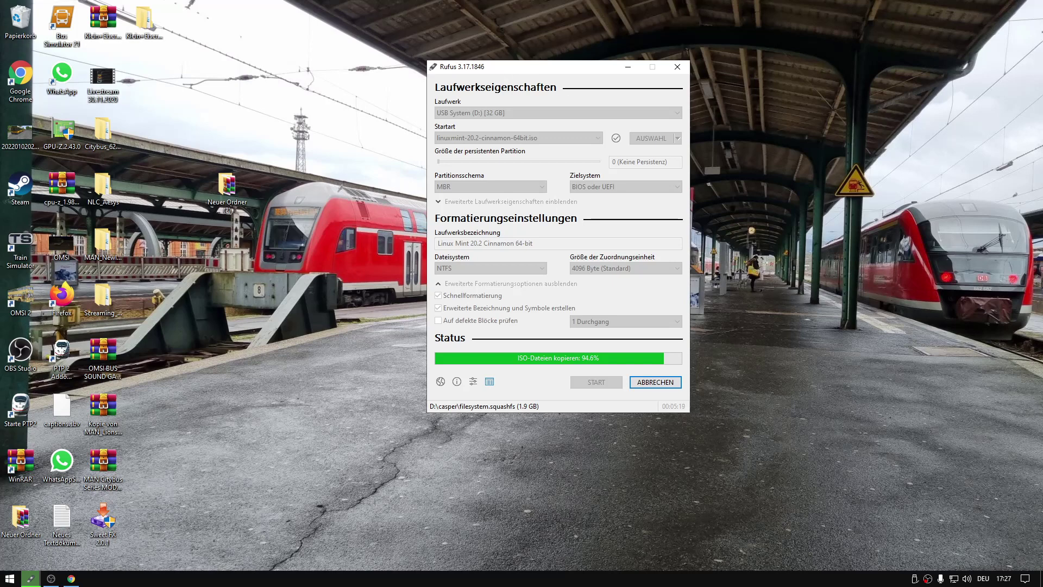
{"action": "left_click_drag", "start_coordinate": [520, 73], "coordinate": [561, 95]}
{"action": "left_click", "coordinate": [367, 317]}
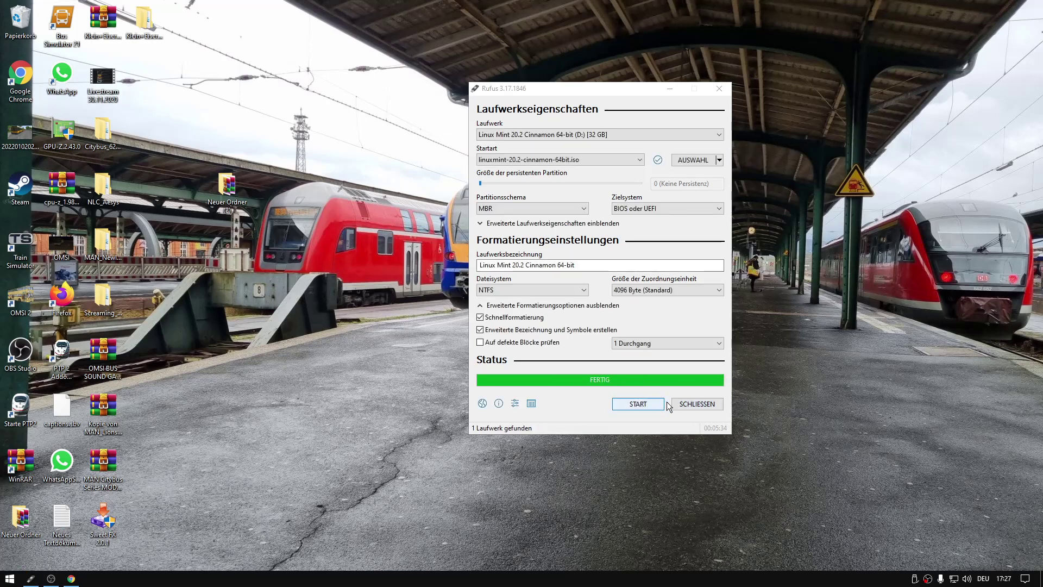
Close Rufus once the Linux Mint image has been written to the USB drive
{"action": "left_click", "coordinate": [698, 406]}
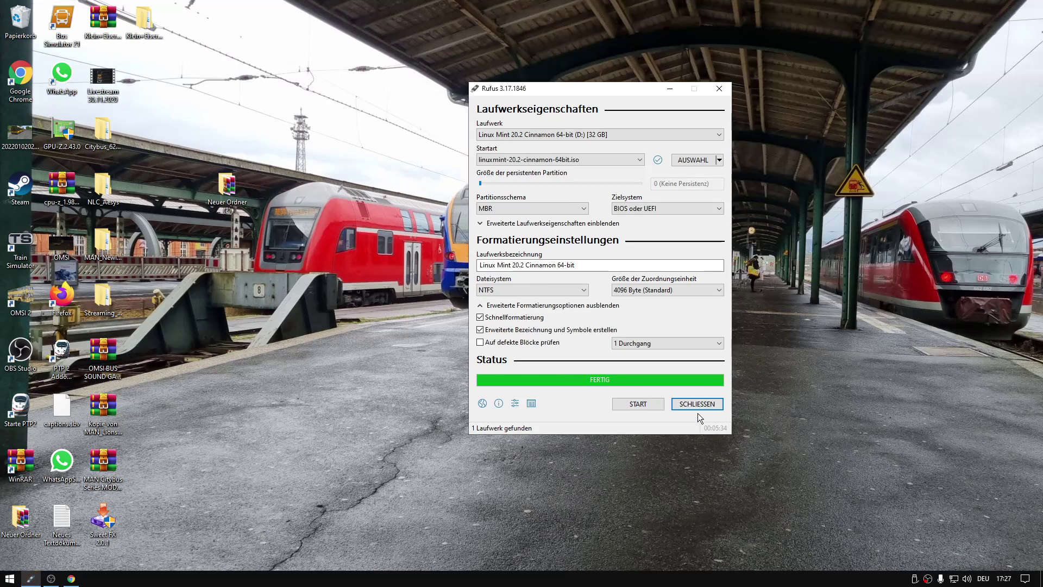
{"action": "left_click", "coordinate": [699, 406]}
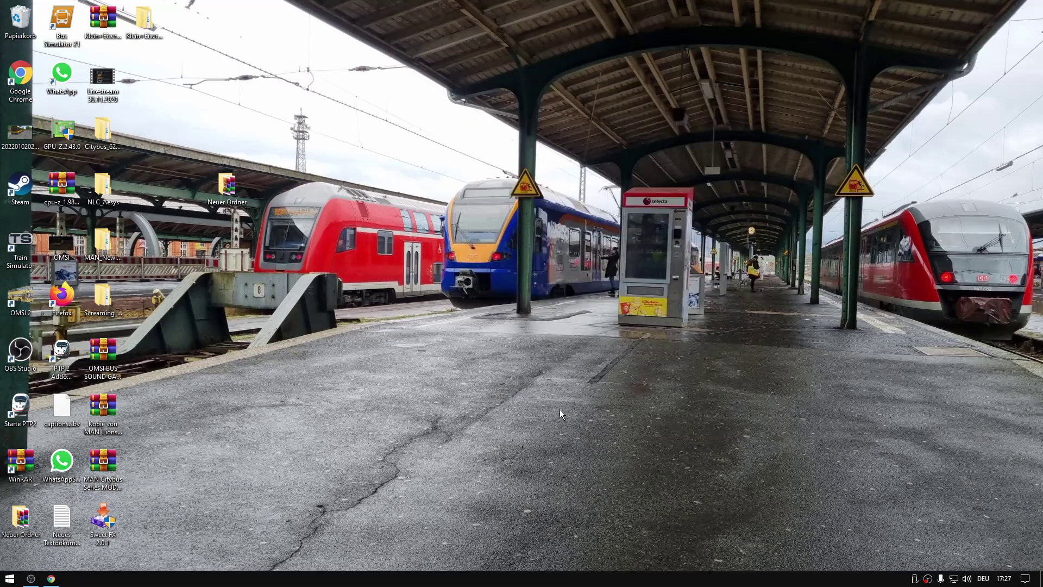
Switch to File Explorer and open the Linux Mint 20_2 Cinnamon 64-bit (D:) drive from Dieser PC
{"action": "key", "text": "super+e"}
{"action": "left_click", "coordinate": [458, 240]}
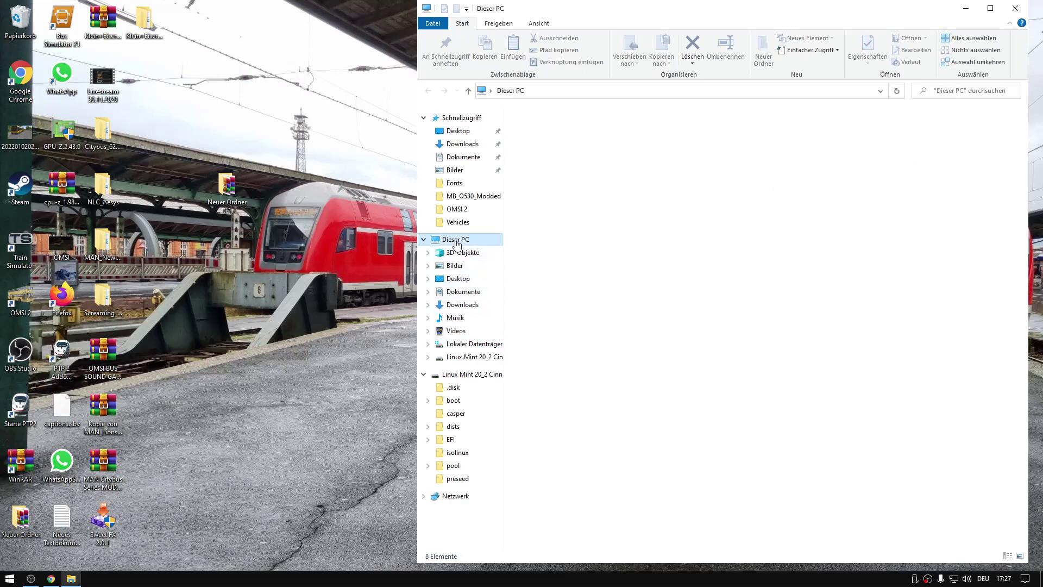
{"action": "double_click", "coordinate": [718, 252]}
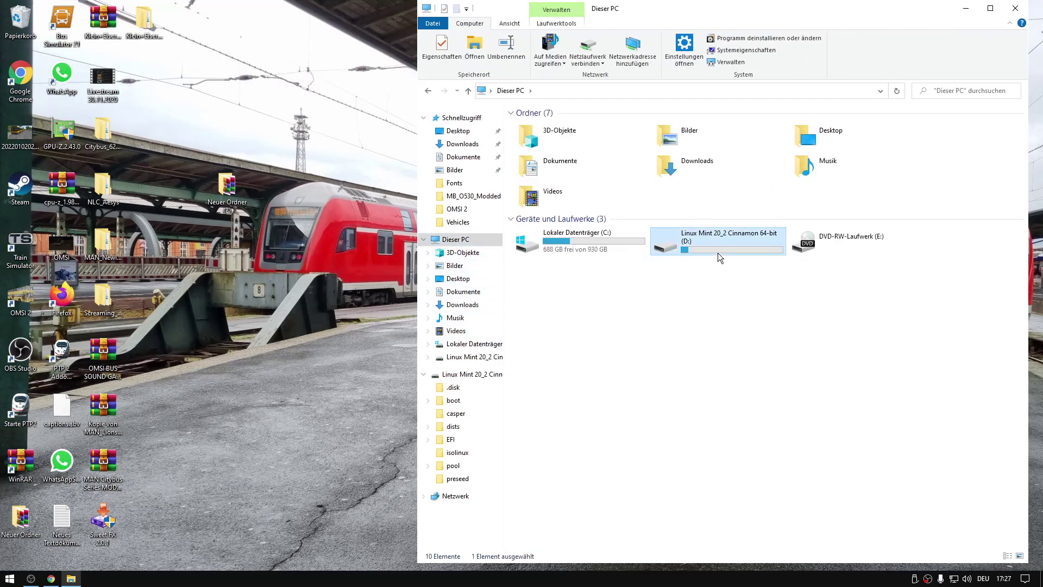
Examine the files and folders on the USB drive, including the contents of the .disk folder, and close the file window
{"action": "left_click_drag", "start_coordinate": [624, 349], "coordinate": [562, 127]}
{"action": "left_click", "coordinate": [565, 217]}
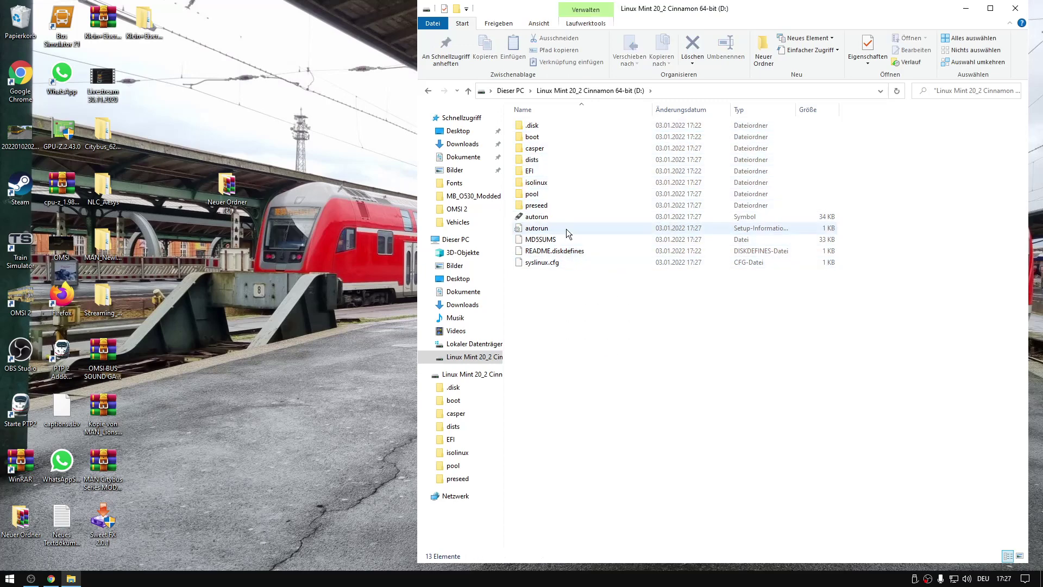
{"action": "left_click", "coordinate": [629, 346]}
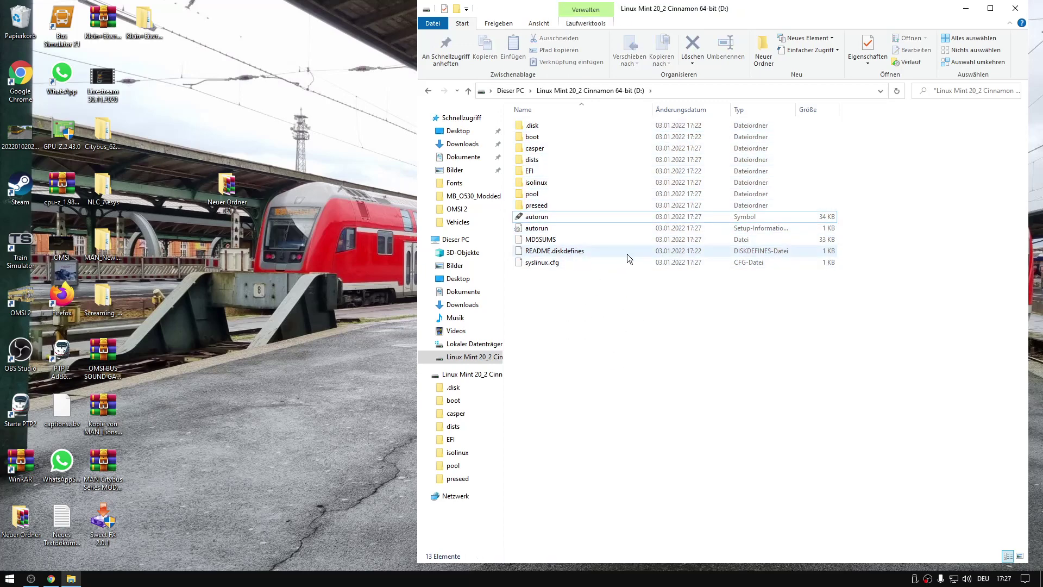
{"action": "left_click_drag", "start_coordinate": [634, 319], "coordinate": [589, 120]}
{"action": "double_click", "coordinate": [543, 125]}
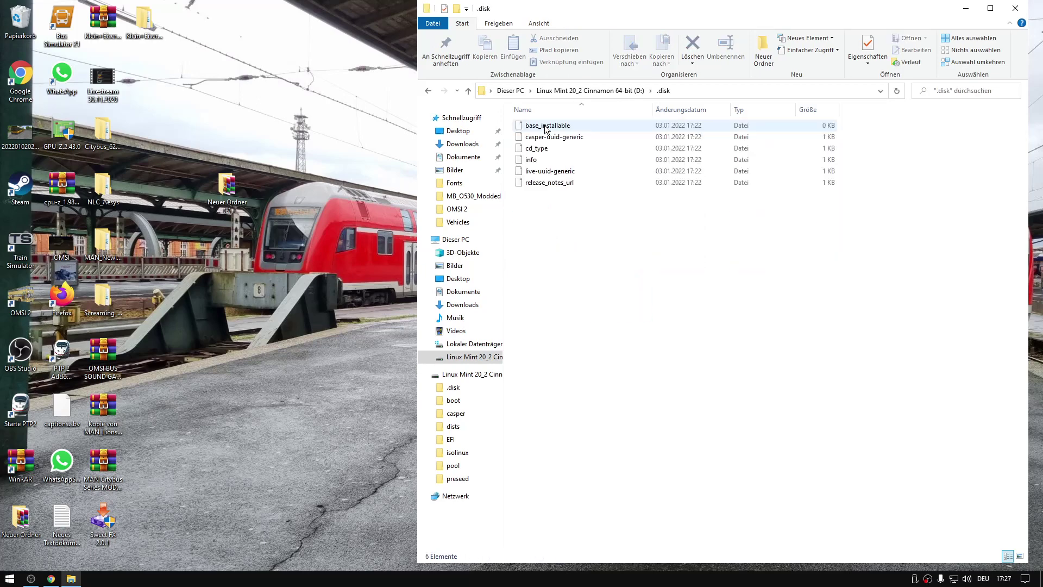
{"action": "left_click", "coordinate": [621, 92]}
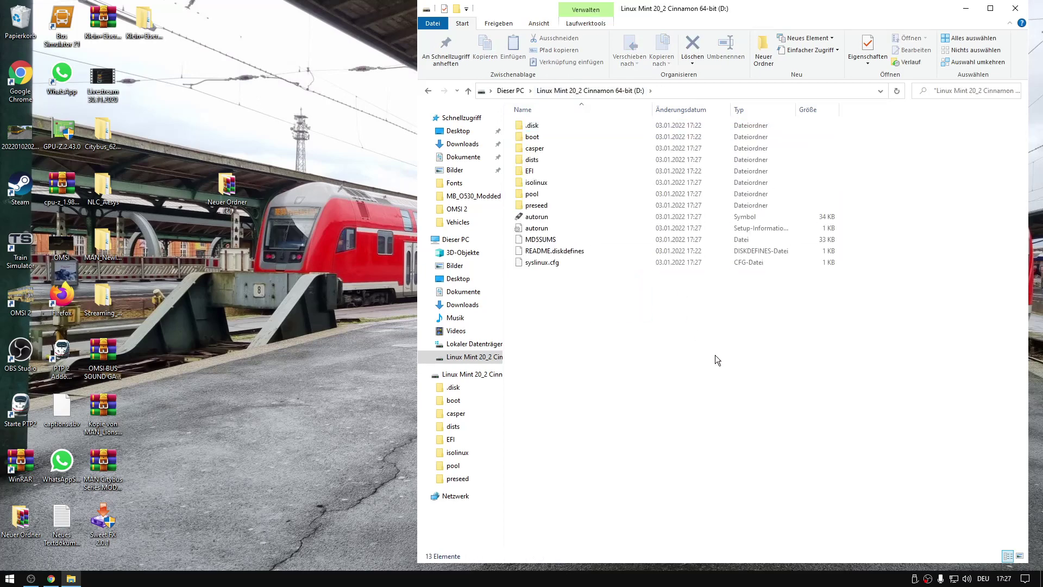
{"action": "left_click", "coordinate": [1015, 9]}
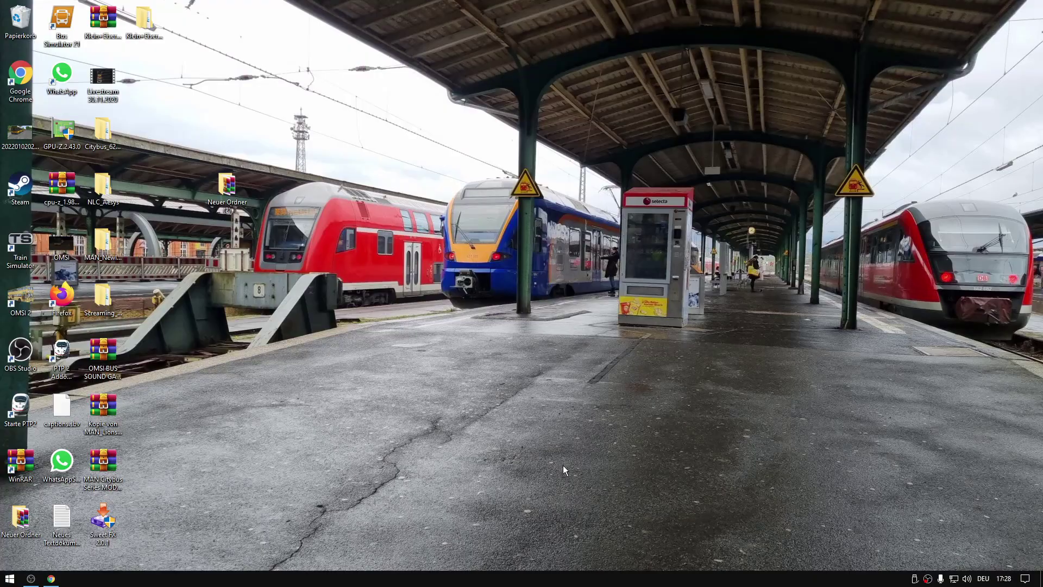
Switch to Chrome to view the Rufus website
{"action": "left_click", "coordinate": [51, 579]}
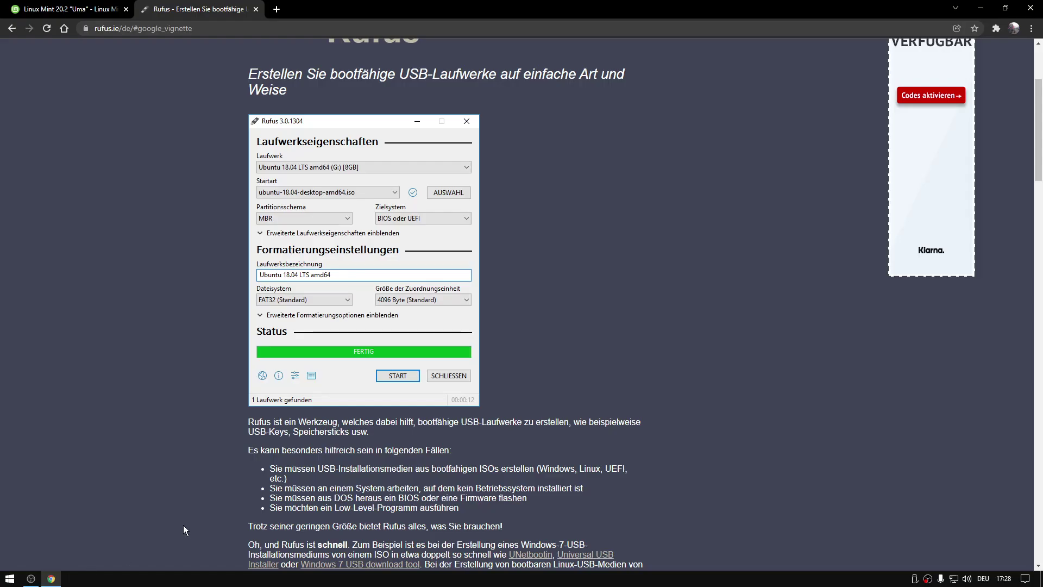